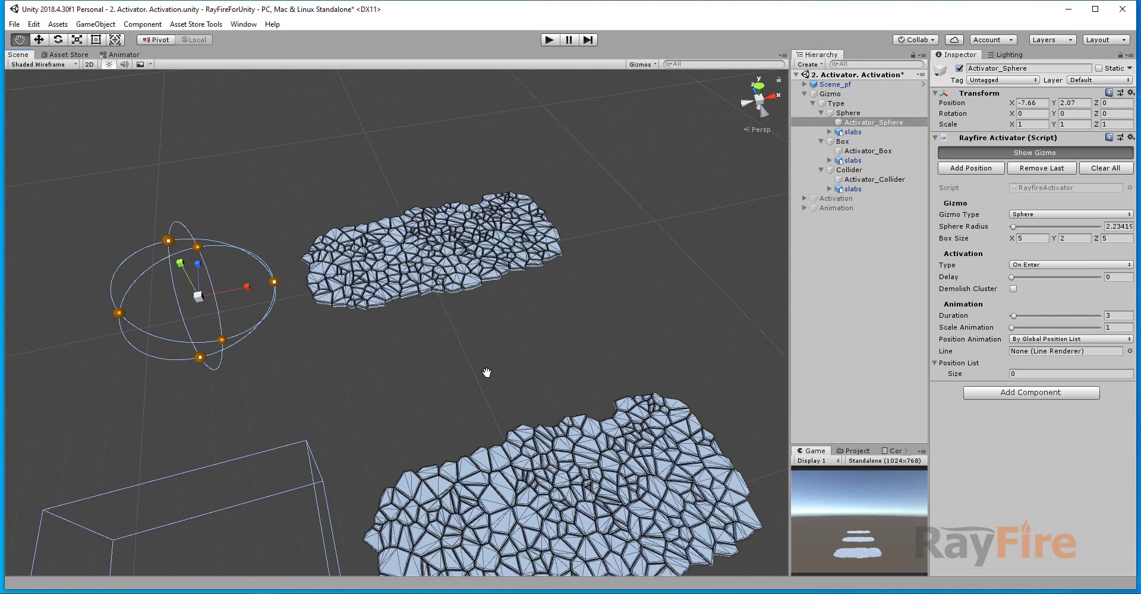
Collapse the sphere activator's Position List, select the Sphere group's slabs object and frame it in the scene
alt+drag(484, 376, 476, 324)
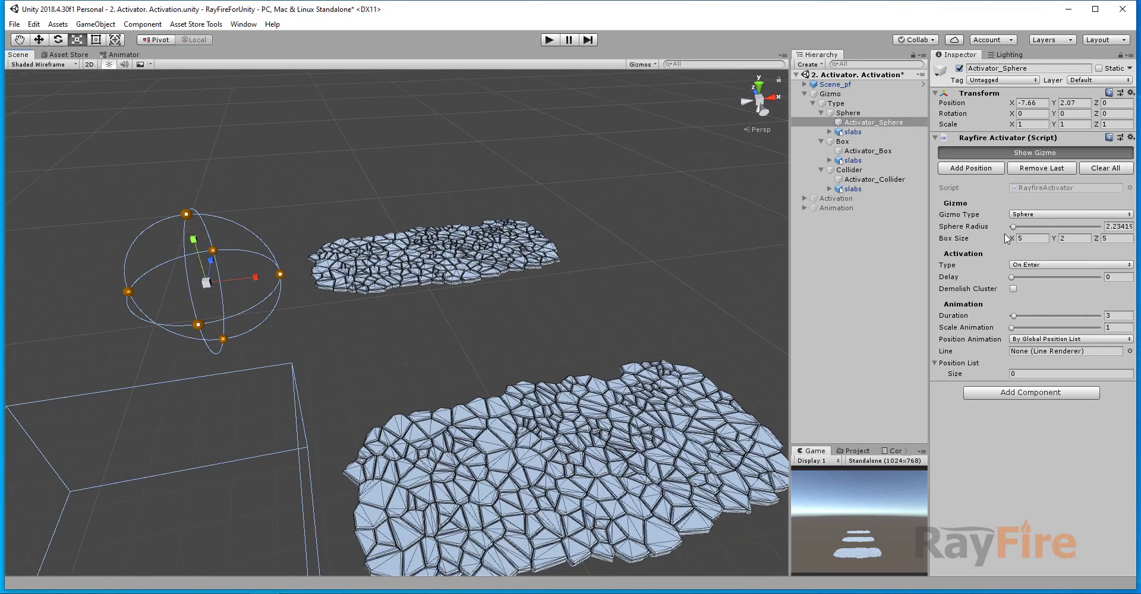
click(959, 363)
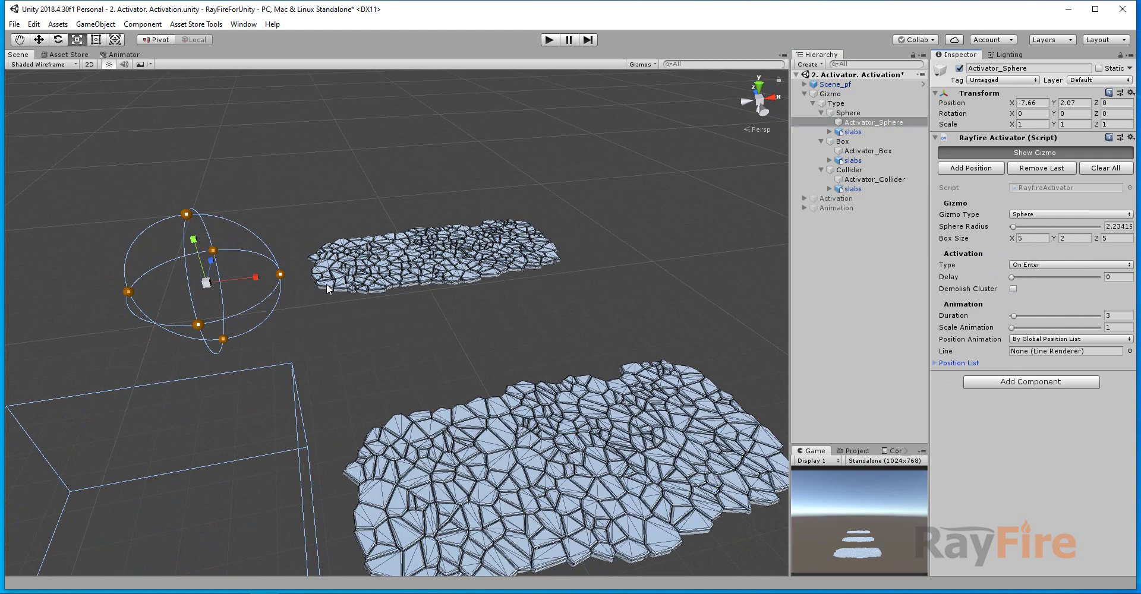
middle_drag(344, 282, 406, 287)
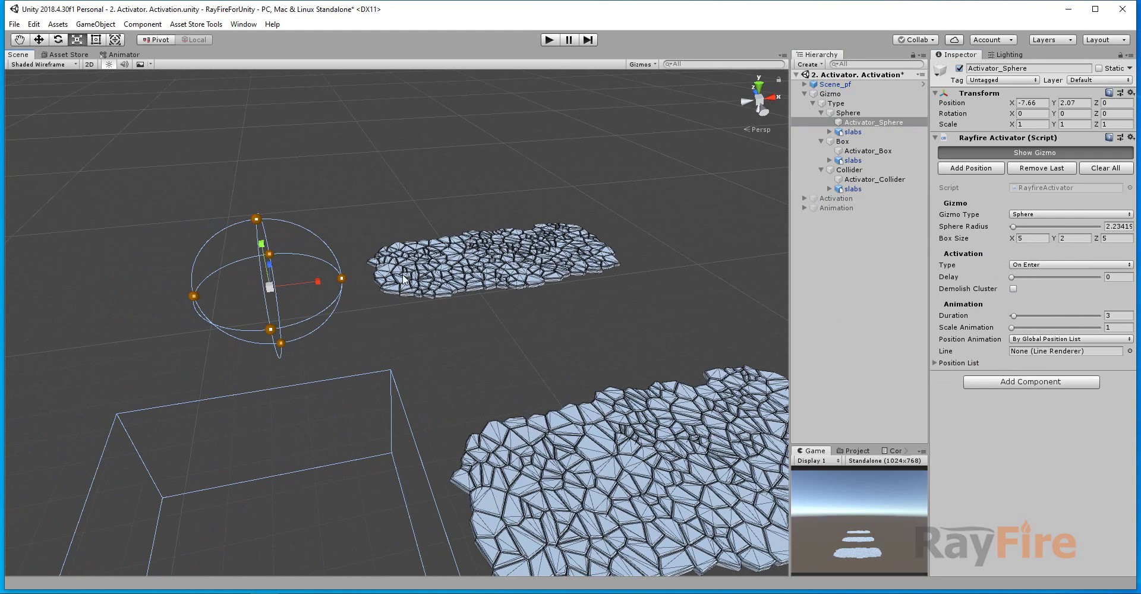
click(404, 276)
key(f)
scroll(381, 429, up, 8)
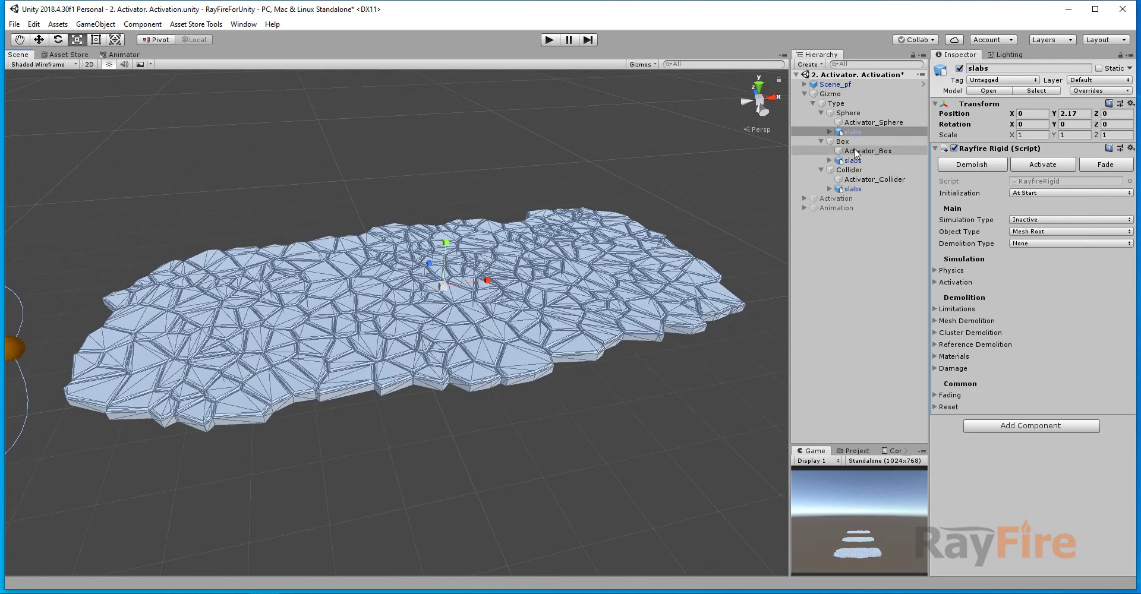
Inspect one fragment inside the Sphere group's slabs and reselect the slabs root with its children collapsed
click(832, 134)
click(829, 132)
click(830, 132)
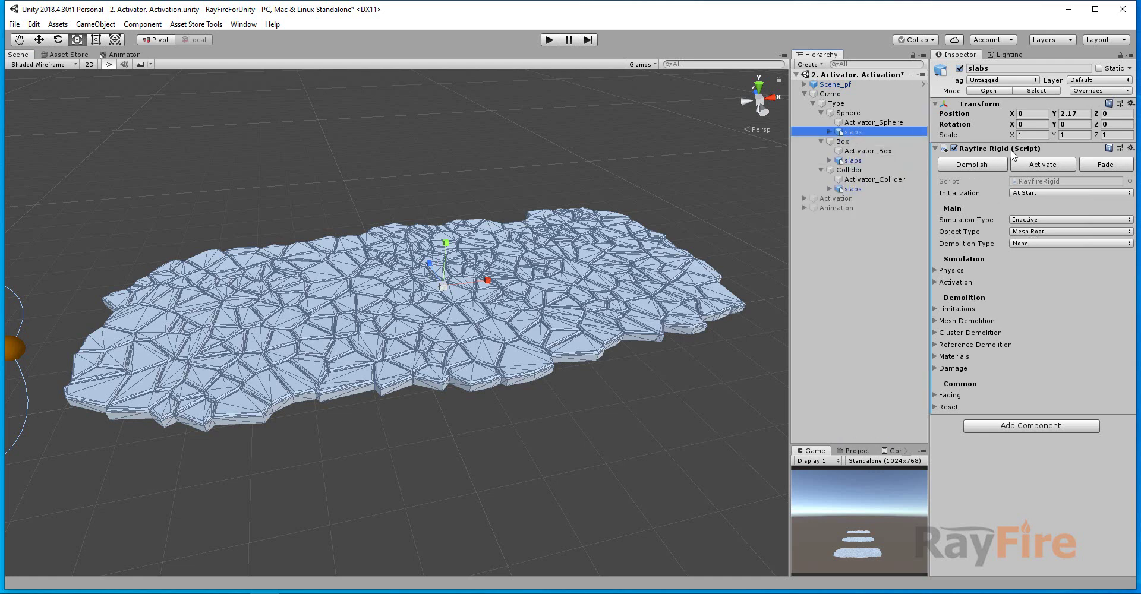
click(342, 392)
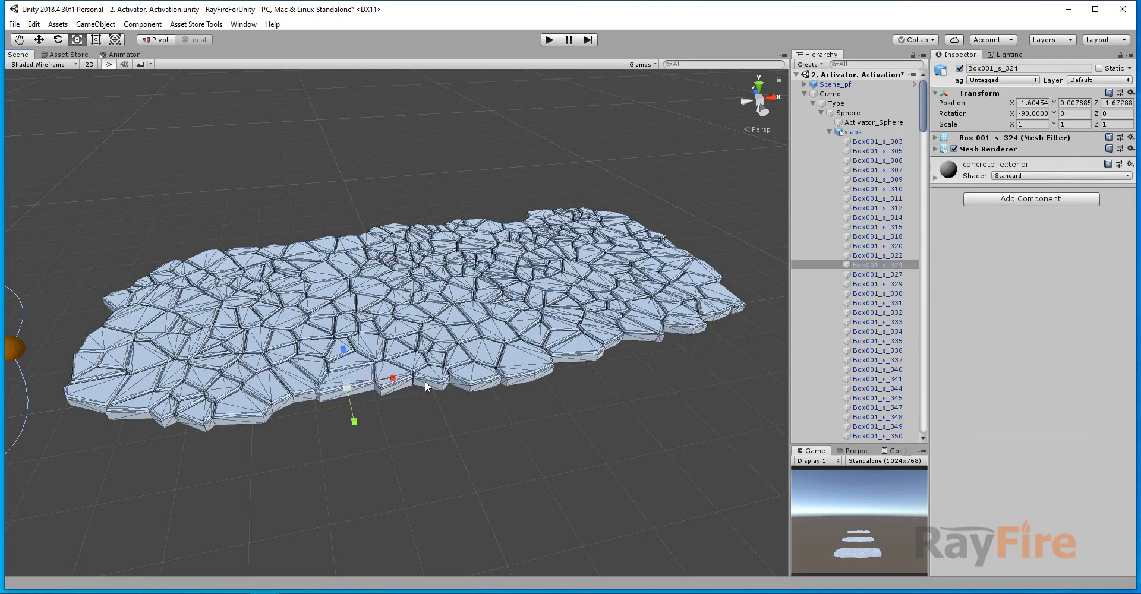
click(846, 132)
click(830, 130)
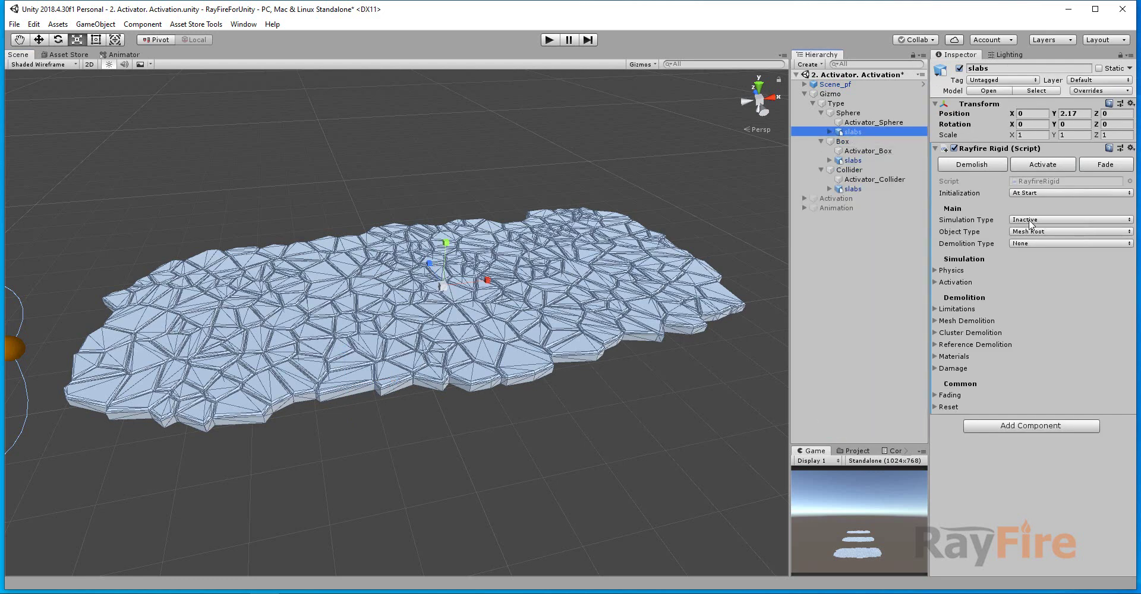
Check the slabs' Inactive simulation type and enable By Activator in the Rayfire Rigid Activation settings
click(1039, 221)
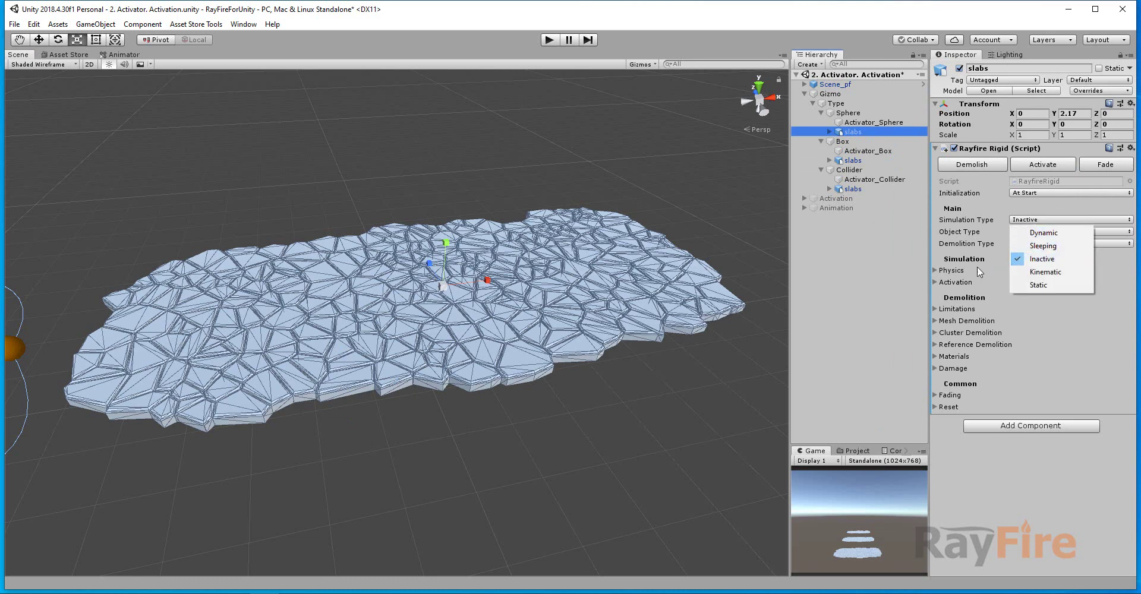
click(958, 287)
click(956, 283)
click(1013, 344)
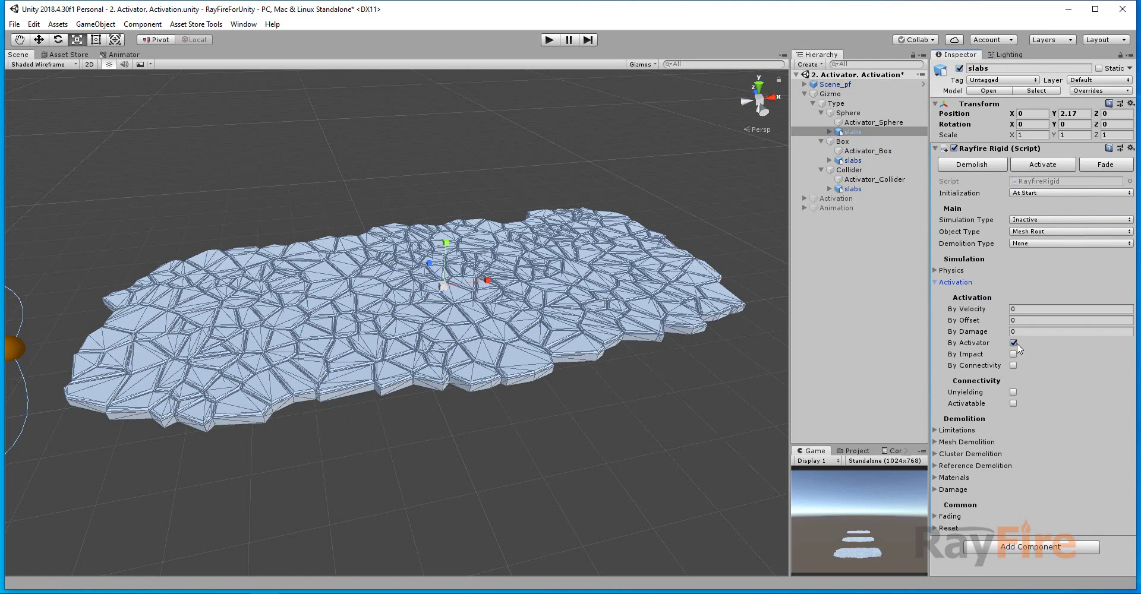
Run the scene in Play mode with the first slab and its sphere gizmo in view
middle_drag(373, 336, 516, 298)
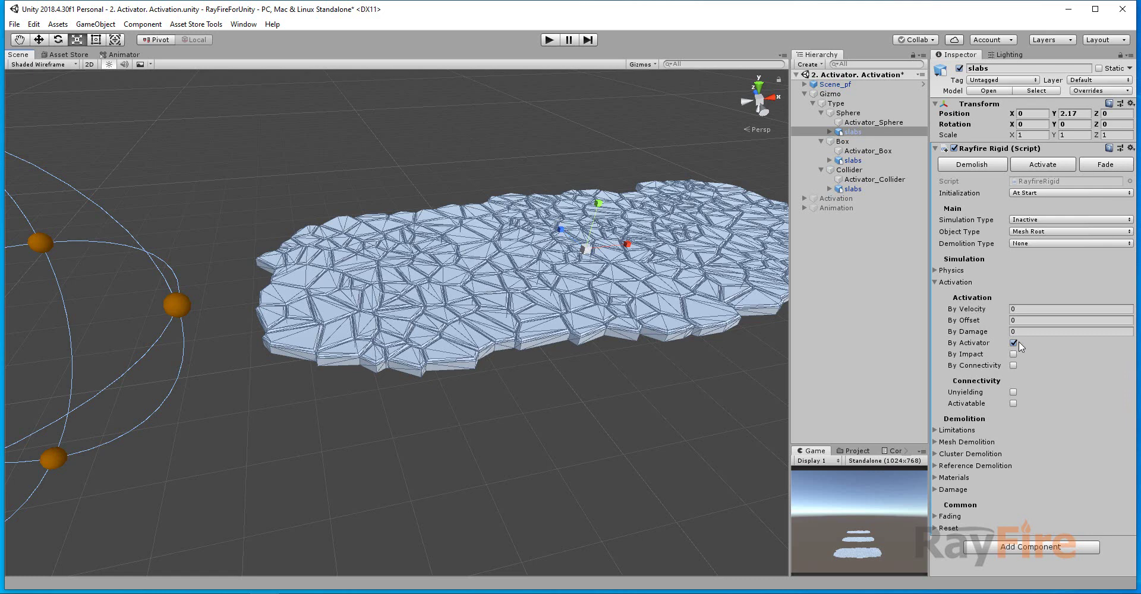
middle_drag(719, 306, 529, 327)
scroll(715, 302, down, 3)
middle_drag(205, 307, 315, 309)
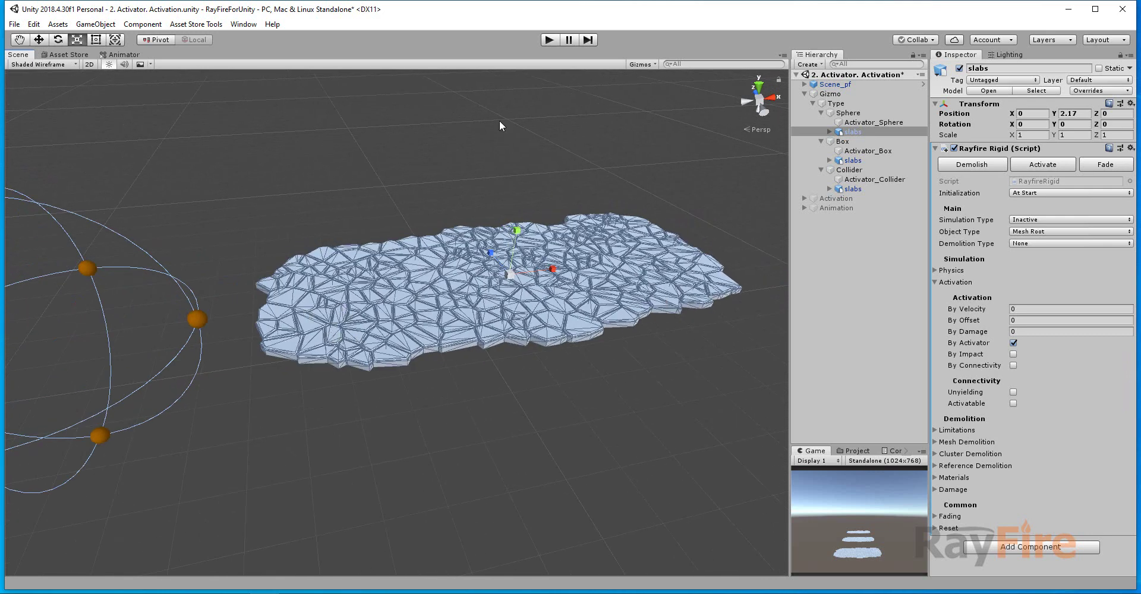
click(543, 42)
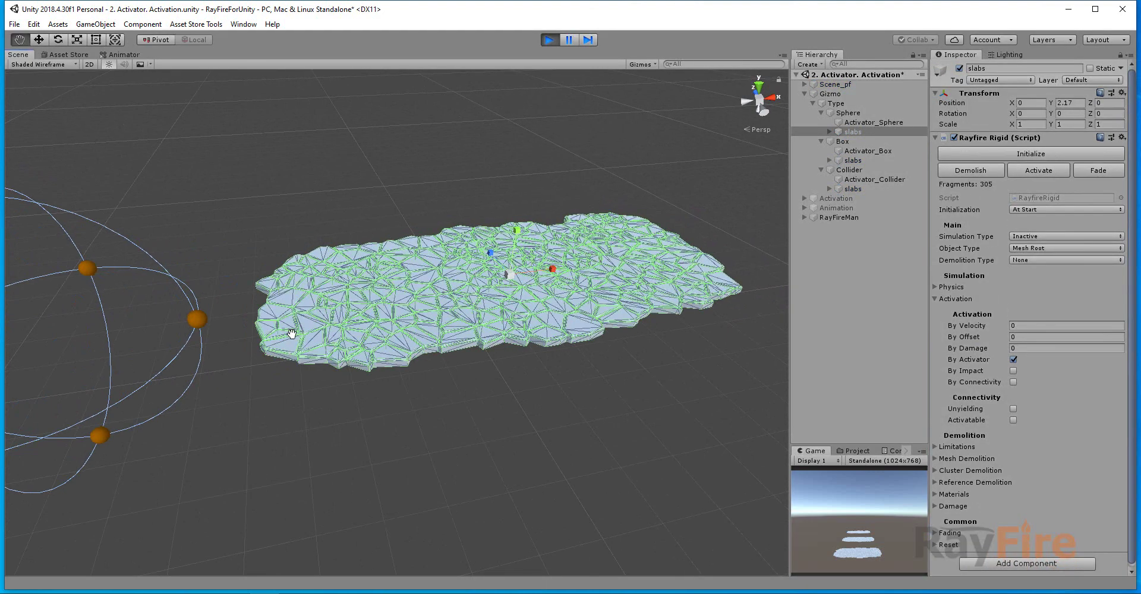
Select the corner fragment nearest the sphere gizmo and nudge it with the Move tool in Local orientation
middle_drag(284, 347, 312, 325)
click(311, 318)
scroll(308, 327, up, 5)
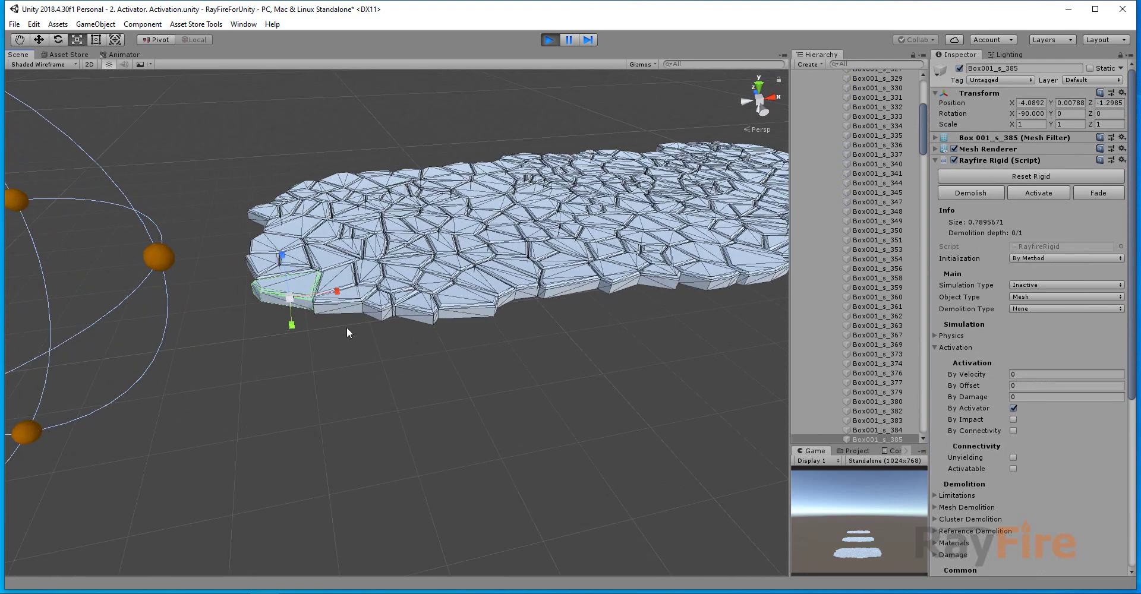
key(w)
key(x)
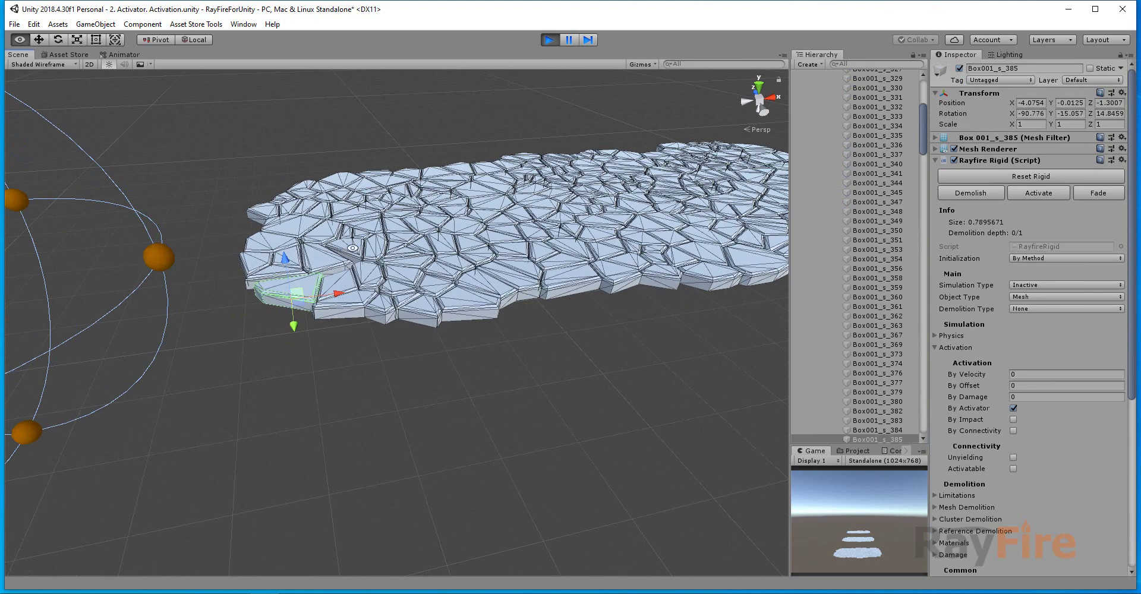
alt+drag(360, 279, 514, 310)
middle_drag(413, 266, 443, 291)
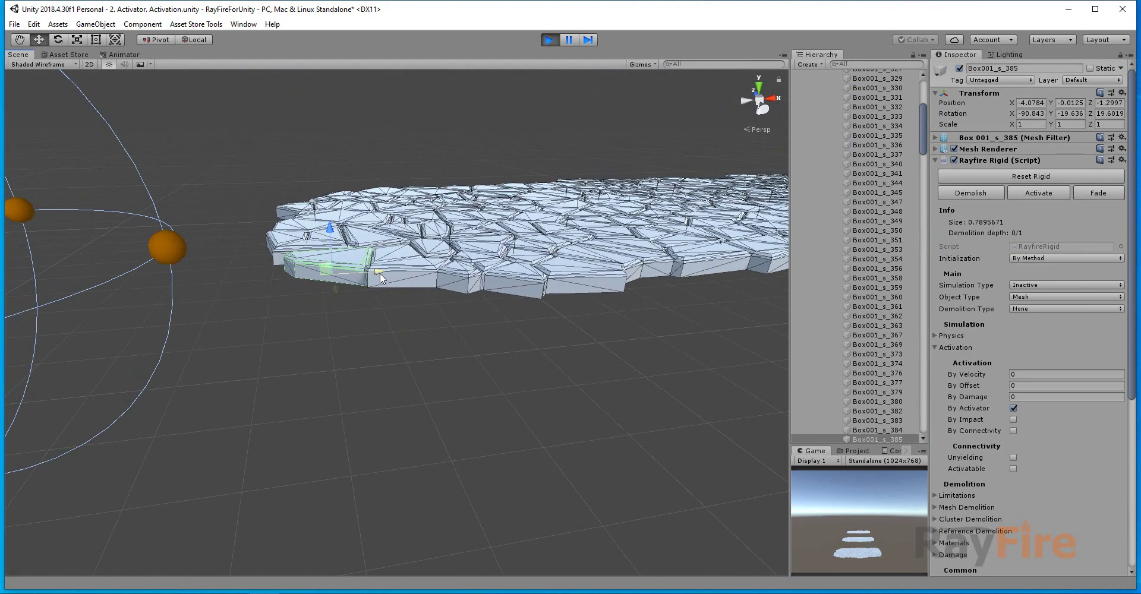
Activate the selected corner fragment through its Rayfire Rigid component
click(1044, 193)
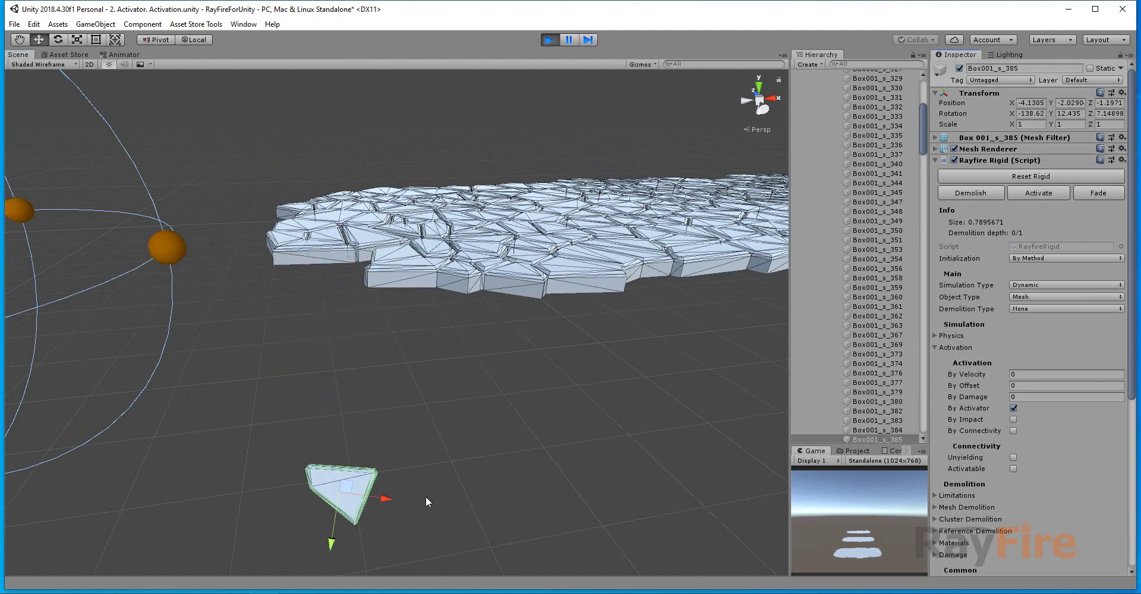
scroll(425, 492, down, 4)
alt+drag(354, 422, 389, 393)
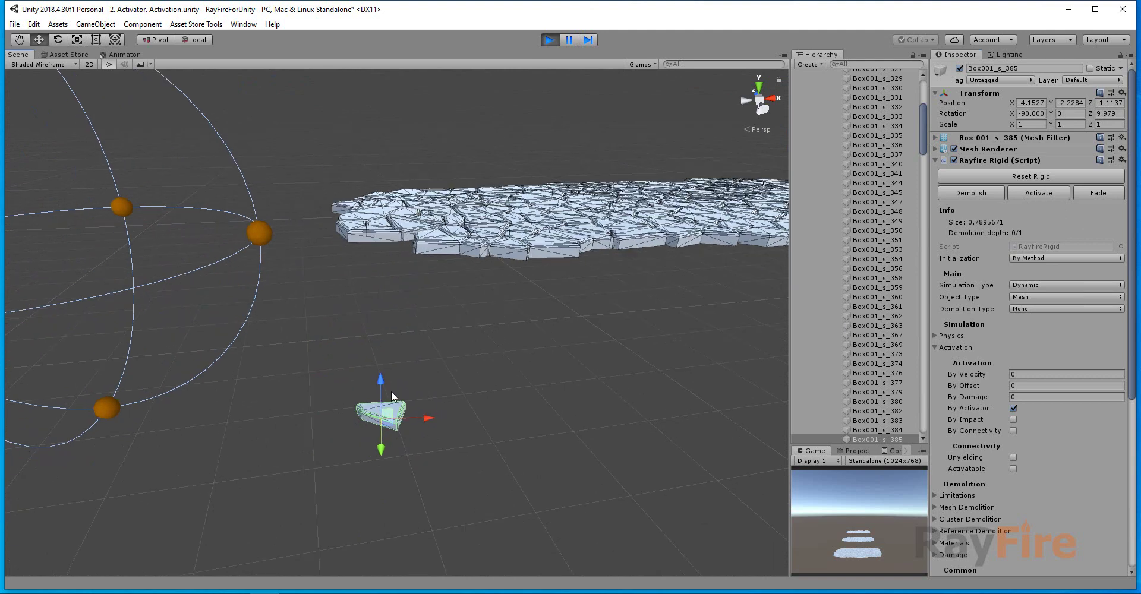
Select the sphere activator and examine its Gizmo Type options, gizmo and trigger Sphere Collider
click(258, 235)
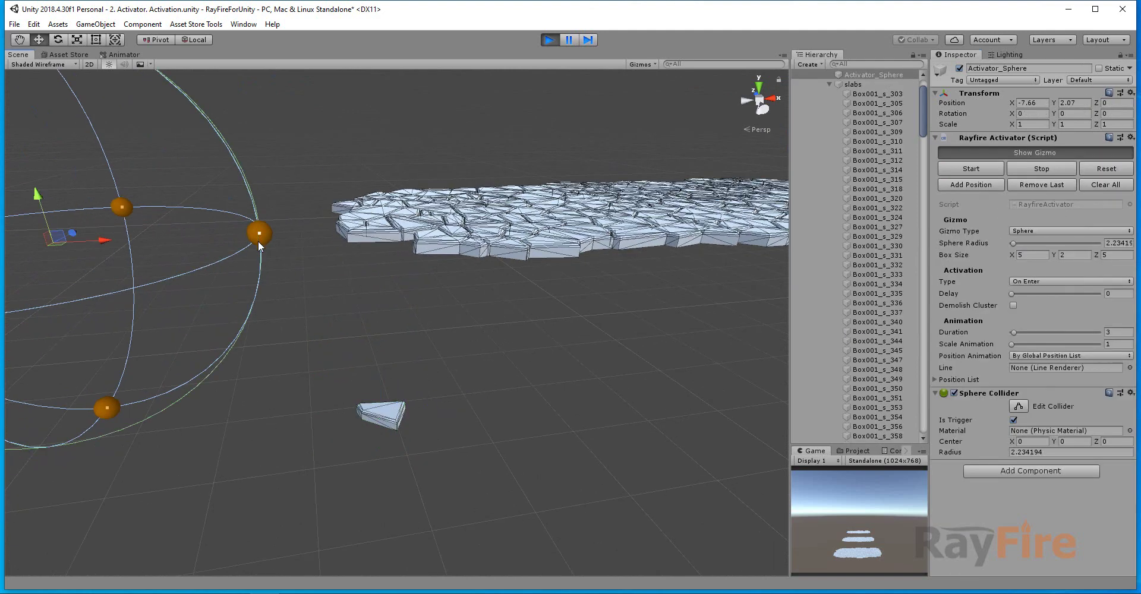
alt+drag(258, 240, 258, 263)
alt+drag(282, 203, 264, 279)
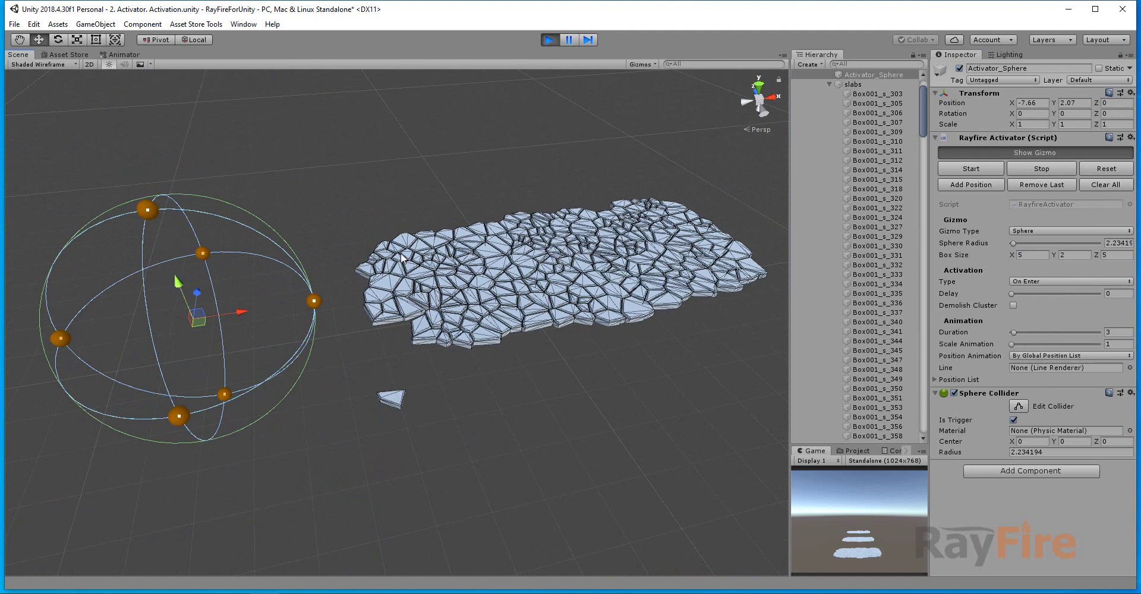
alt+drag(428, 217, 424, 250)
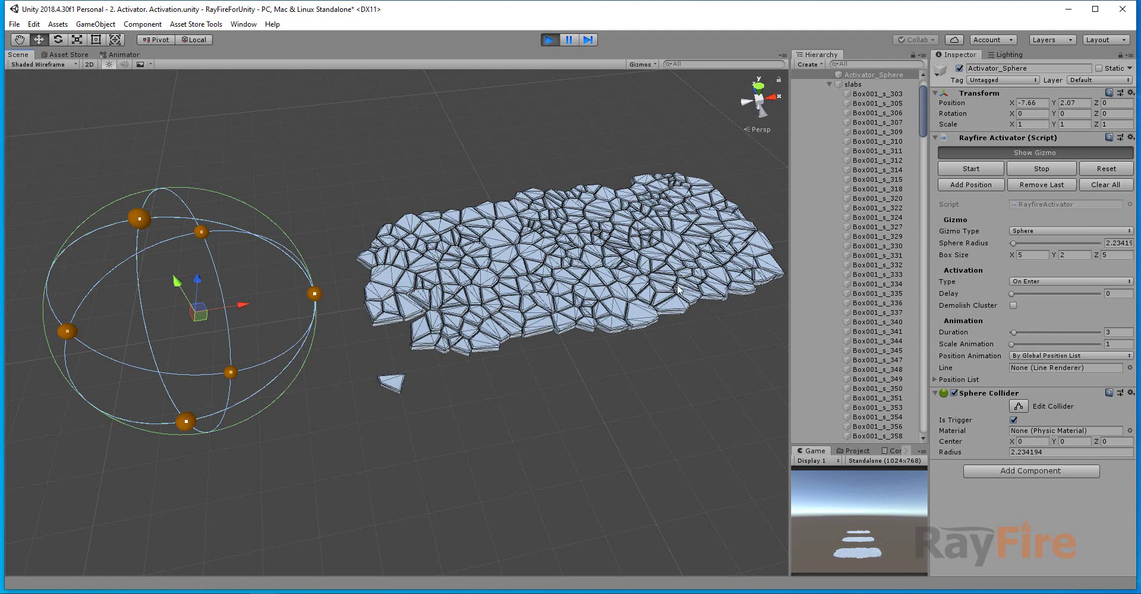
click(828, 84)
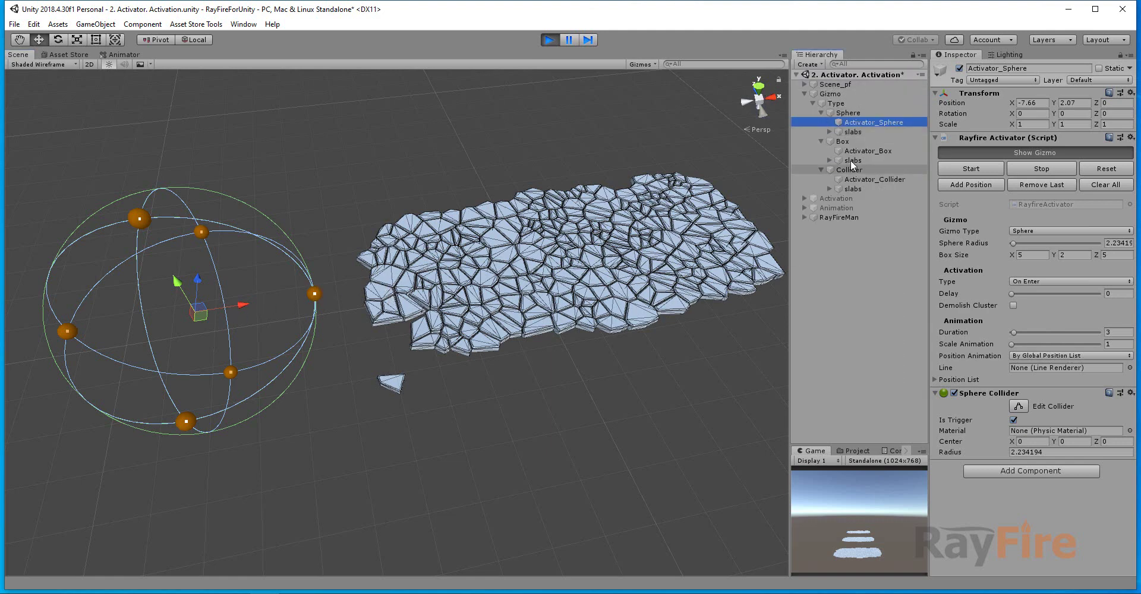
click(1031, 232)
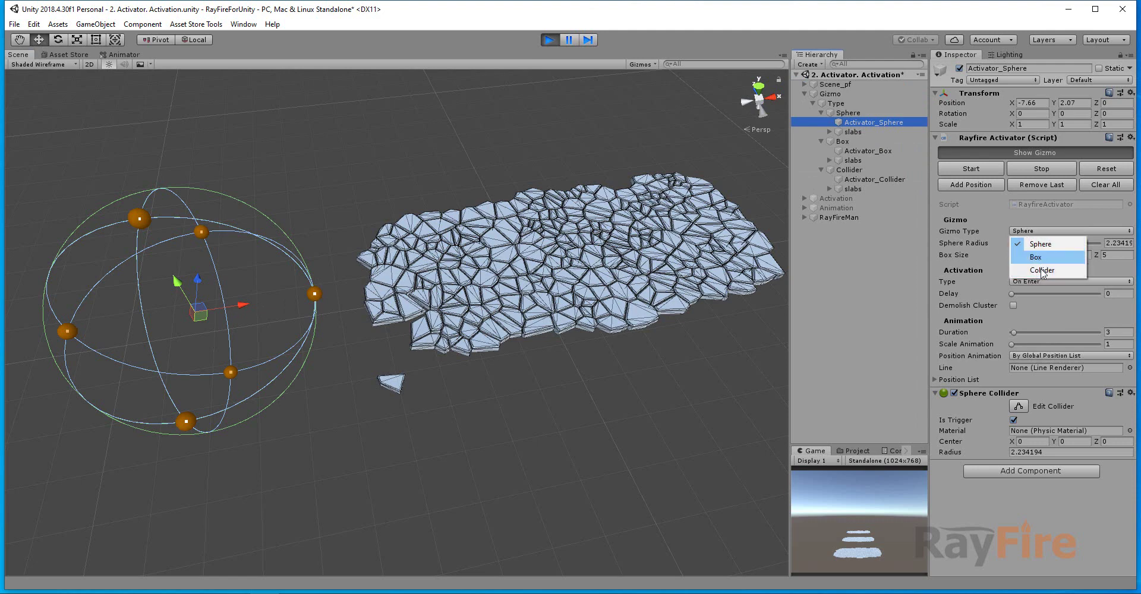
click(329, 308)
click(310, 290)
click(312, 293)
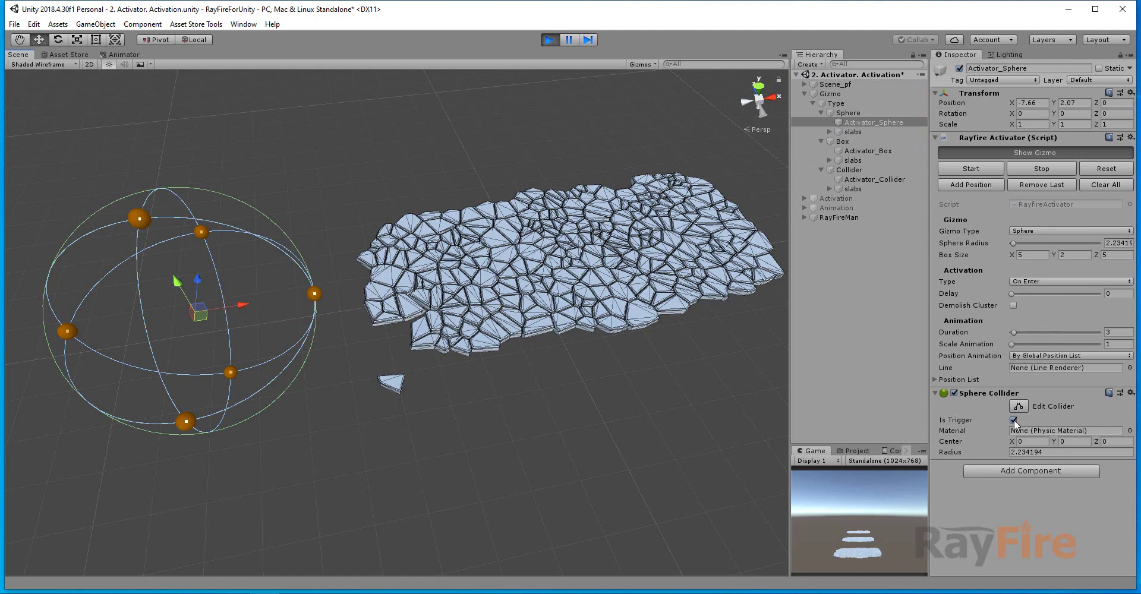
Move the sphere activator into the first slab to about X -2.58 and inspect one of the fallen fragments
drag(235, 306, 514, 284)
click(406, 290)
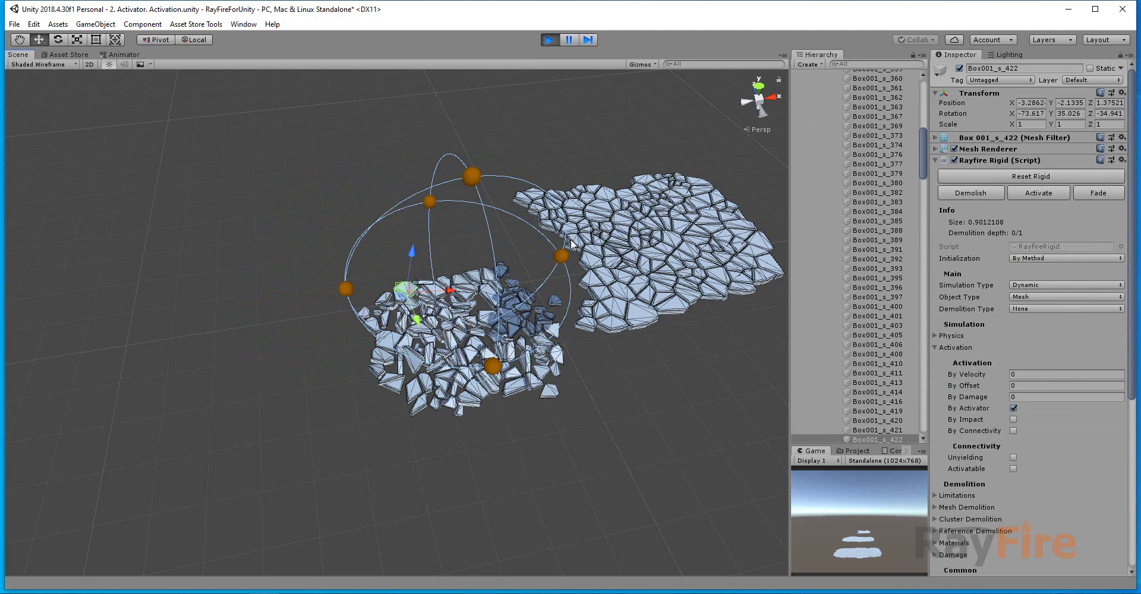
Sweep the sphere activator through the rest of the first slab and bring it back to about X -6.23
click(480, 180)
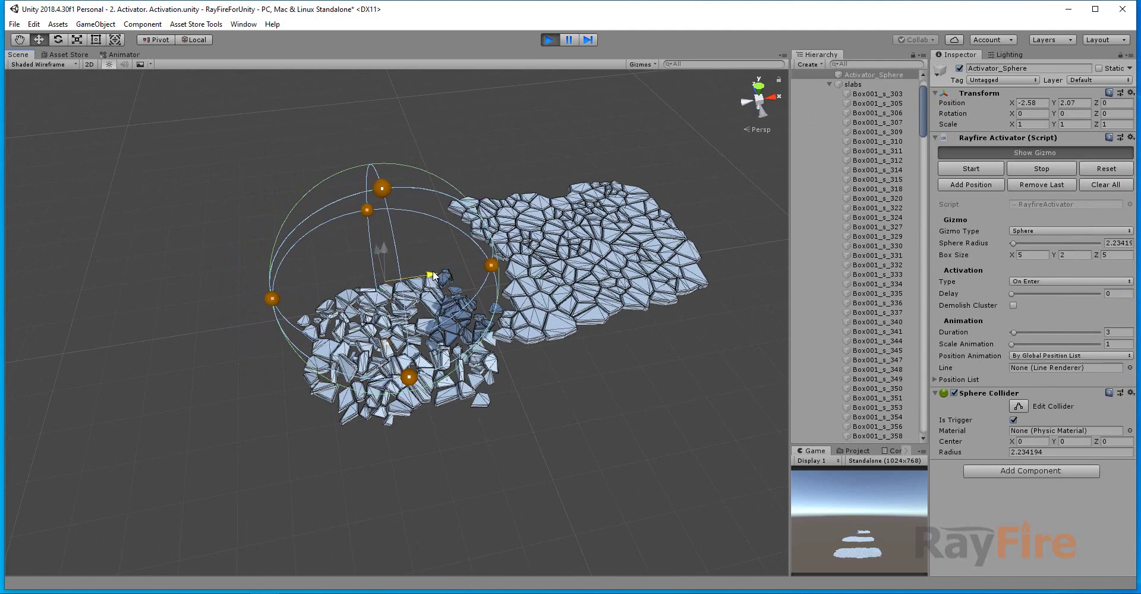
drag(469, 269, 244, 302)
Select the box activator beside the second slab and examine its Box Size and Box Collider
scroll(392, 322, down, 4)
middle_drag(449, 391, 492, 201)
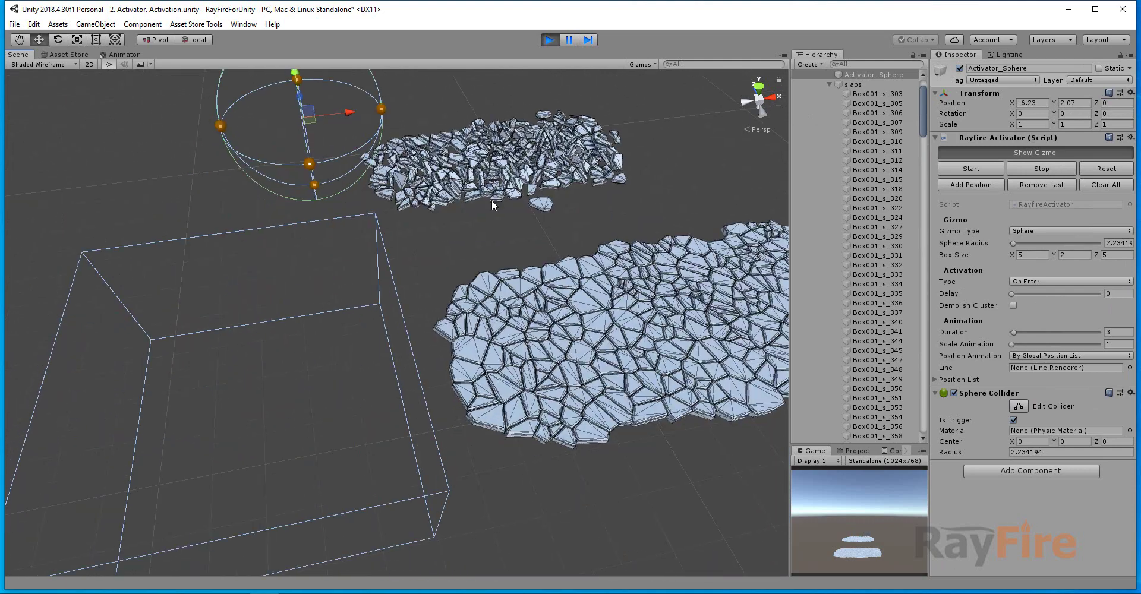
click(376, 220)
middle_drag(362, 313, 350, 264)
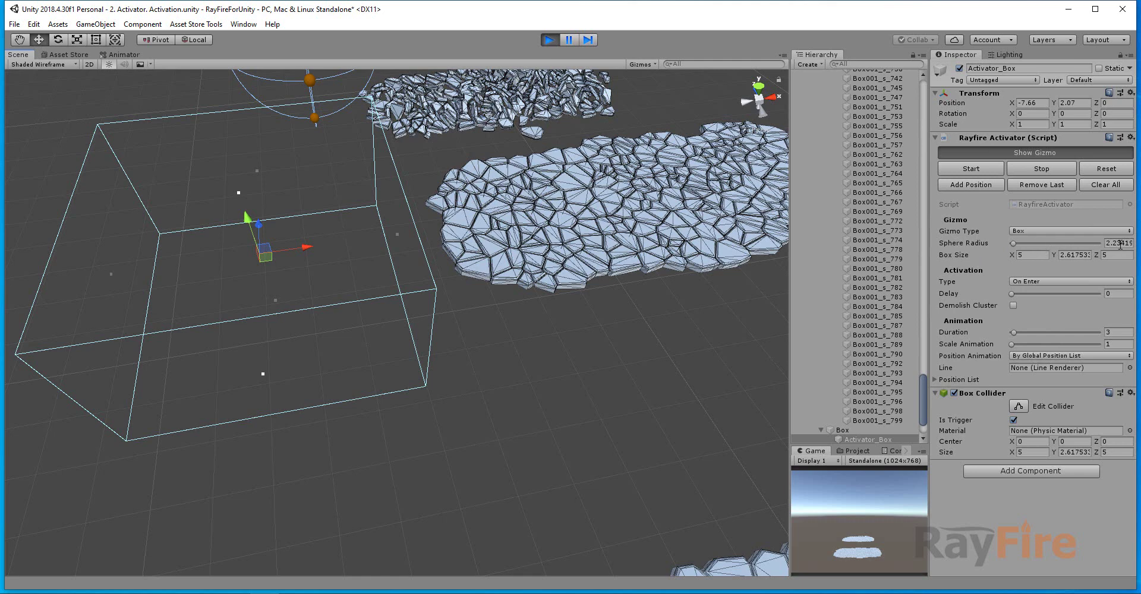
middle_drag(302, 78, 345, 185)
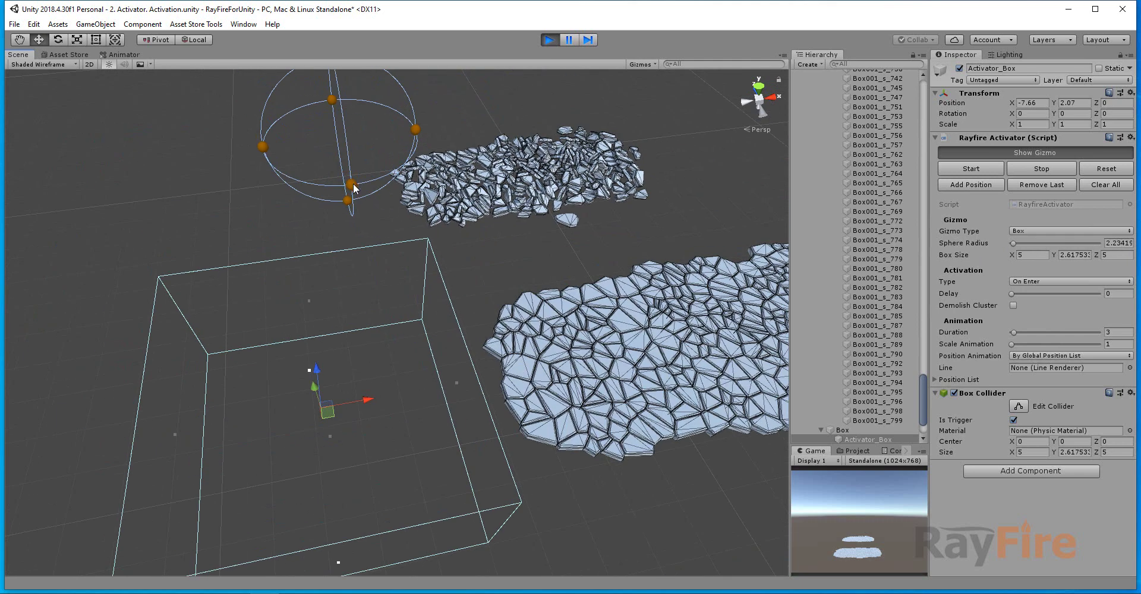
Try a Sphere Radius of 1.6 on the sphere activator and undo the change
click(353, 186)
drag(1016, 243, 1013, 242)
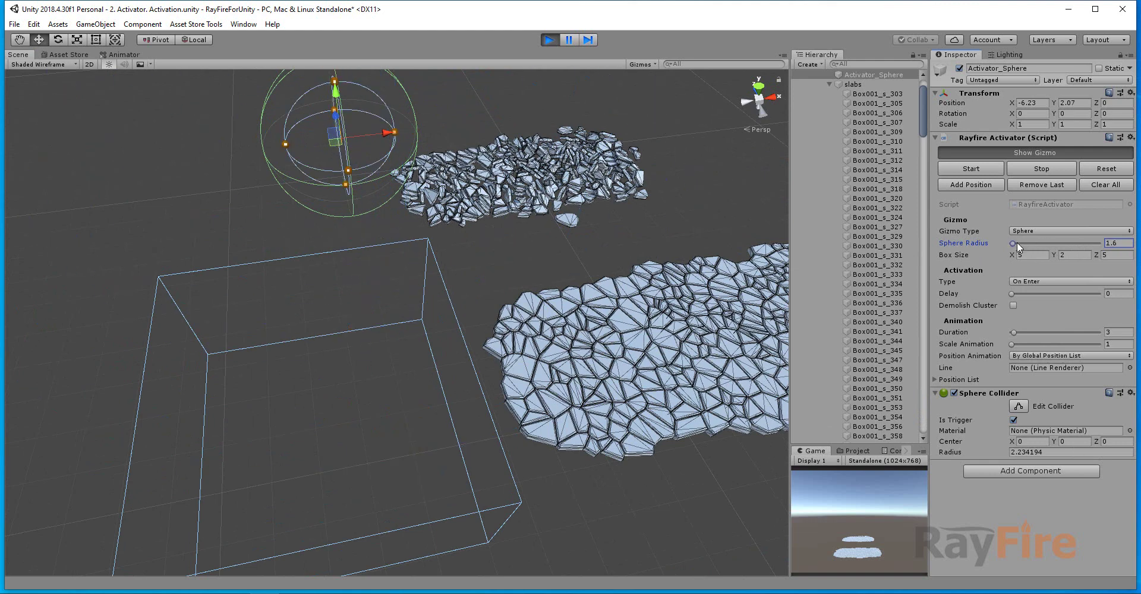
middle_drag(335, 134, 339, 175)
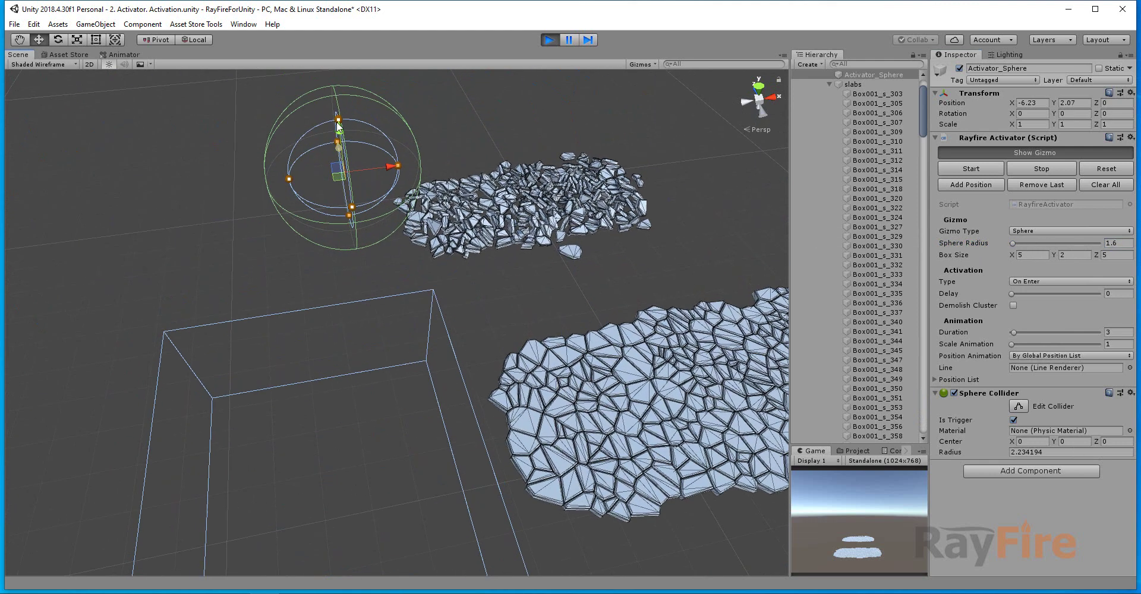
key(ctrl+z)
Select the box activator and sweep it along X through the second slab to about X 1.65
middle_drag(368, 208, 358, 130)
click(333, 183)
drag(351, 337, 428, 318)
middle_drag(428, 318, 260, 281)
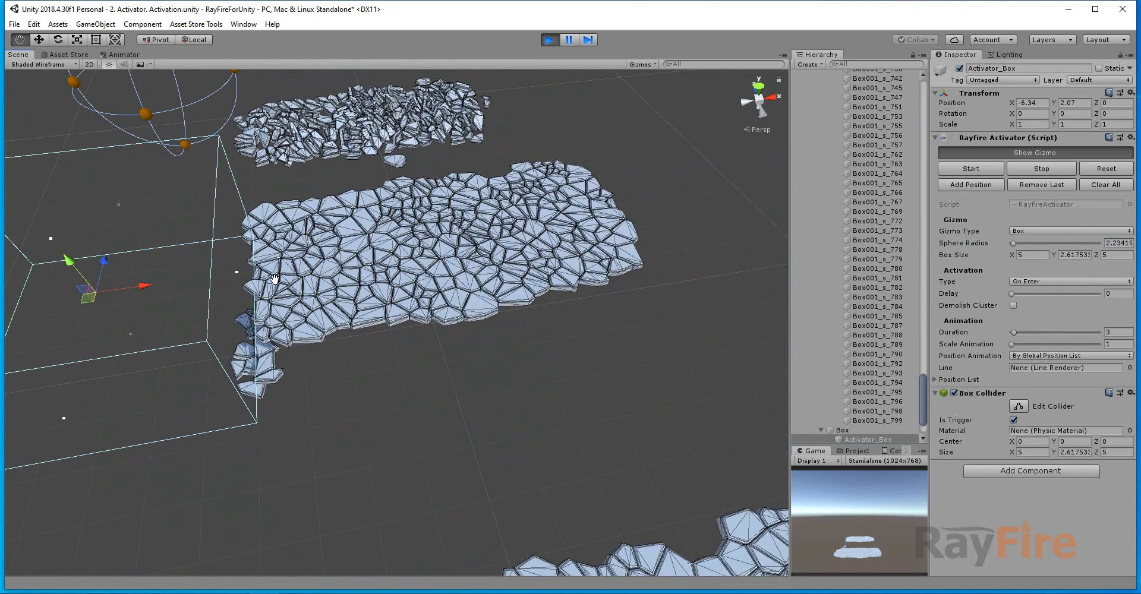
drag(140, 290, 558, 233)
Collapse the Sphere group's slabs children and select Activator_Collider beside the third slab
scroll(468, 365, down, 3)
middle_drag(469, 365, 351, 311)
scroll(351, 311, down, 3)
scroll(817, 161, up, 10)
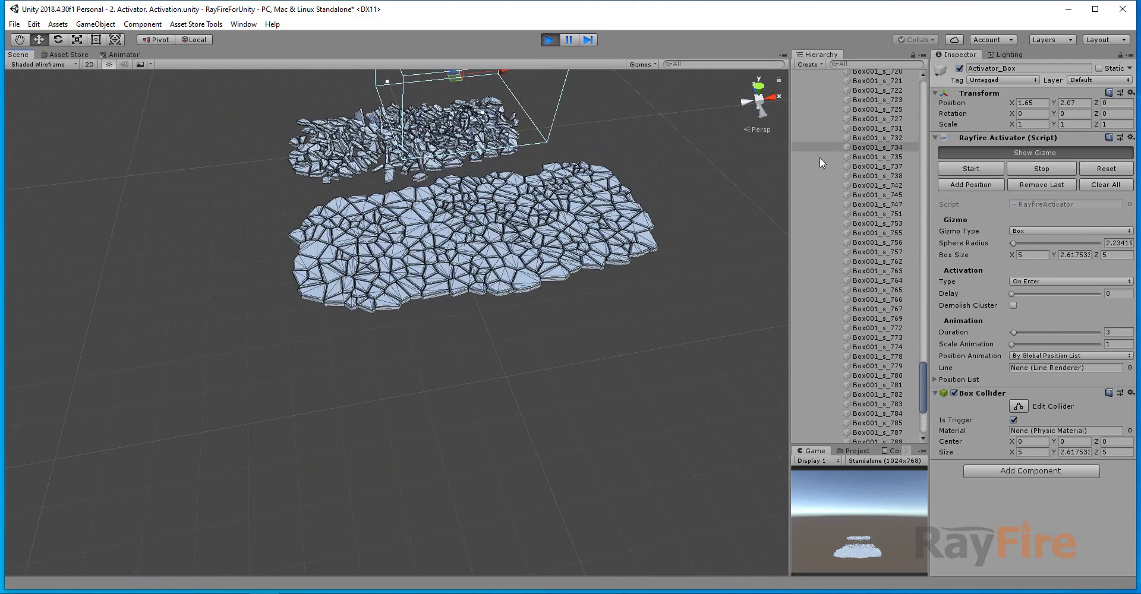
drag(922, 331, 914, 77)
click(829, 130)
click(860, 179)
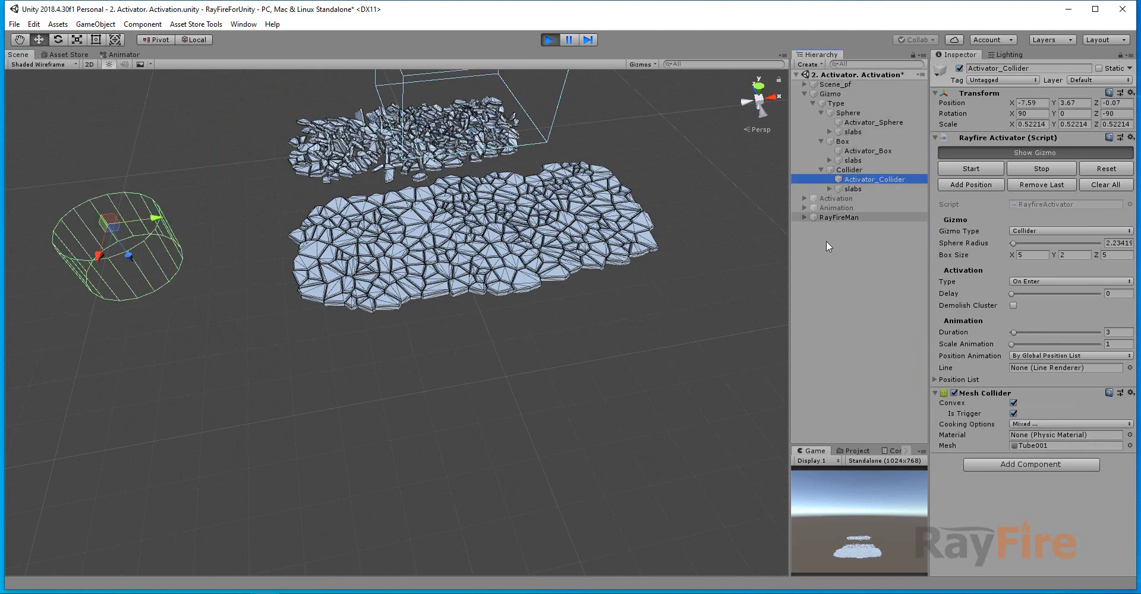
Examine the collider activator's convex trigger Mesh Collider, its Tube001 mesh and the Collider gizmo type
middle_drag(252, 265, 333, 265)
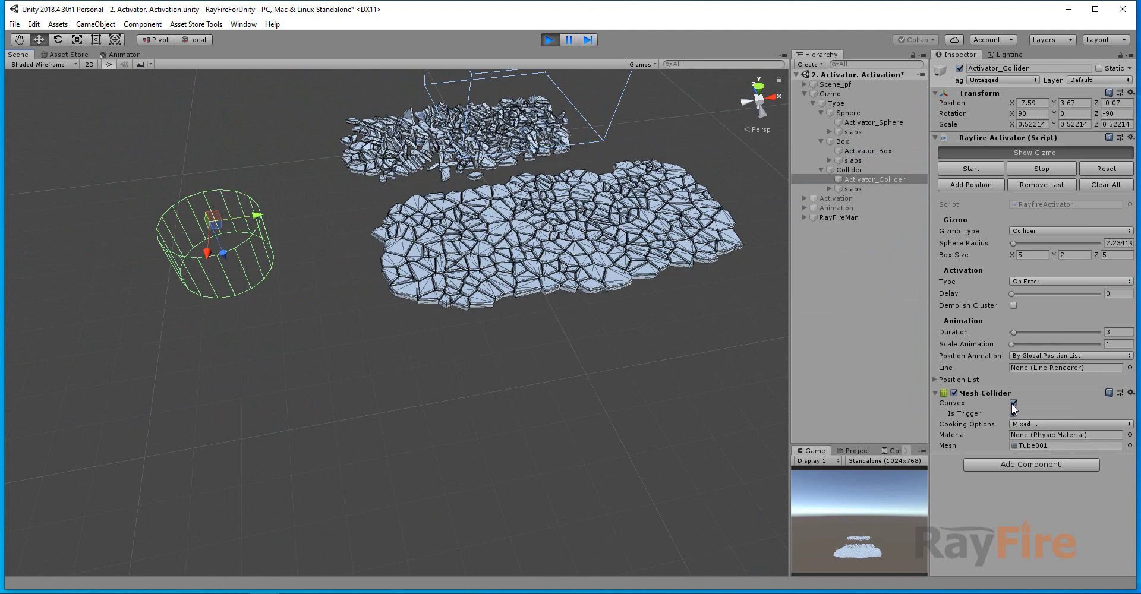
click(1053, 445)
scroll(553, 307, up, 5)
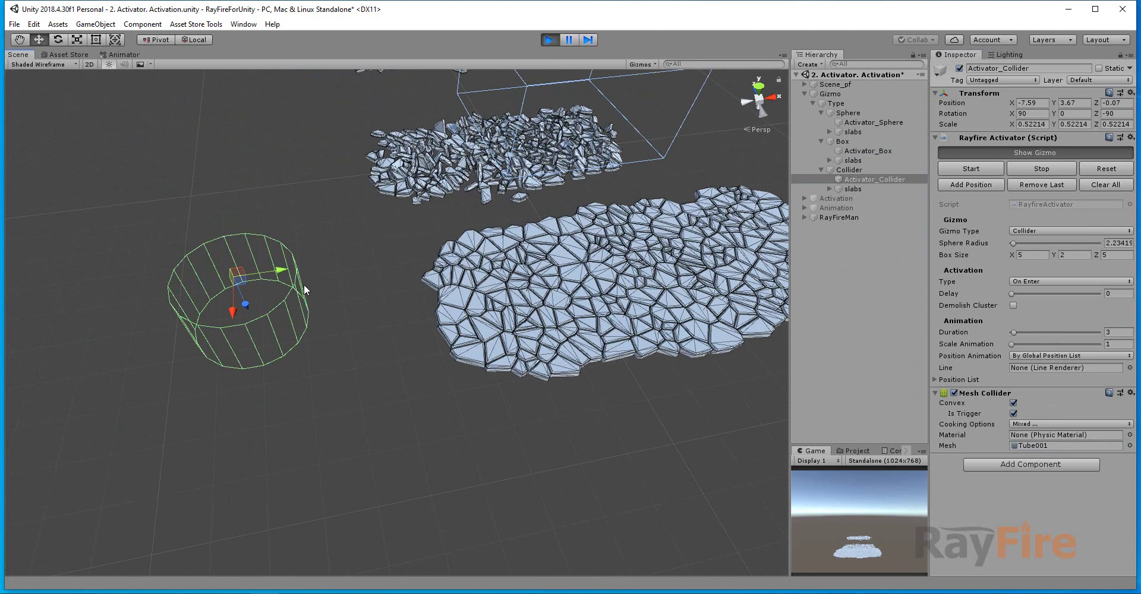
click(1053, 231)
click(1048, 269)
Lower the tube-shaped collider activator to about Y 2.943 beside the third slab
middle_drag(0, 338, 201, 364)
middle_drag(508, 295, 212, 333)
drag(180, 337, 316, 156)
alt+drag(402, 159, 414, 266)
alt+drag(435, 306, 298, 392)
Sweep the tube-shaped activator through the third slab and back to about X -4.88, and exit Play mode
drag(254, 364, 822, 320)
middle_drag(767, 321, 545, 328)
drag(545, 332, 91, 359)
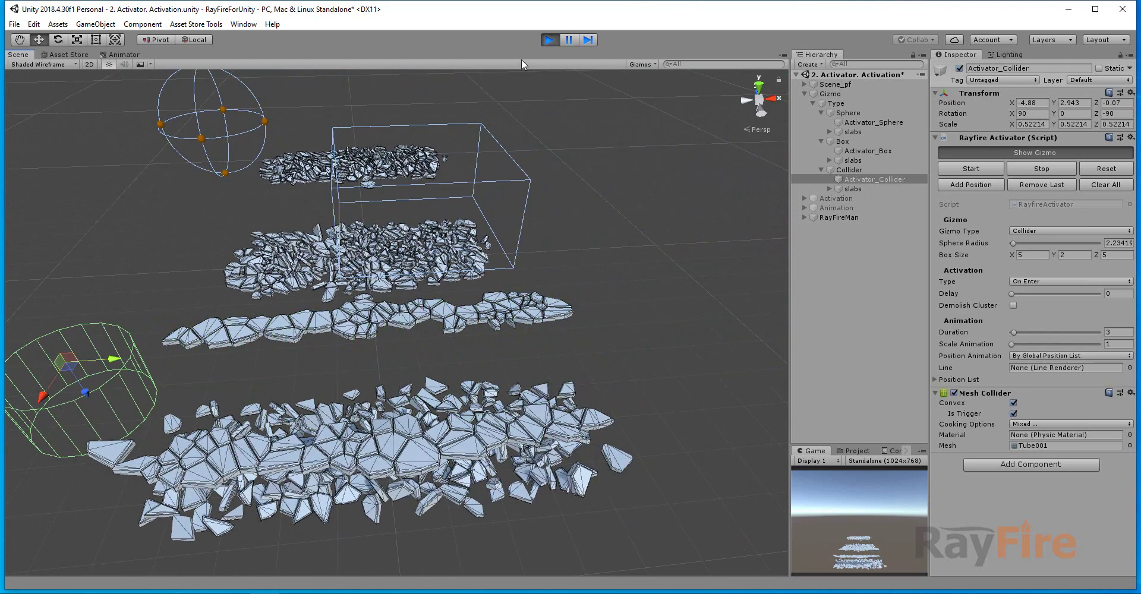
click(550, 40)
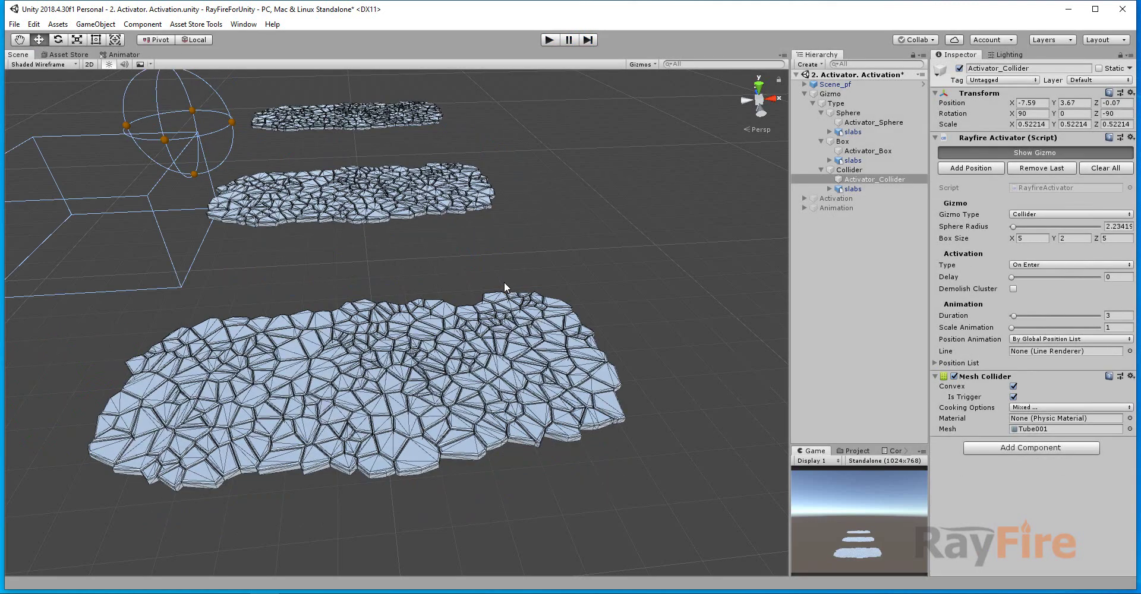